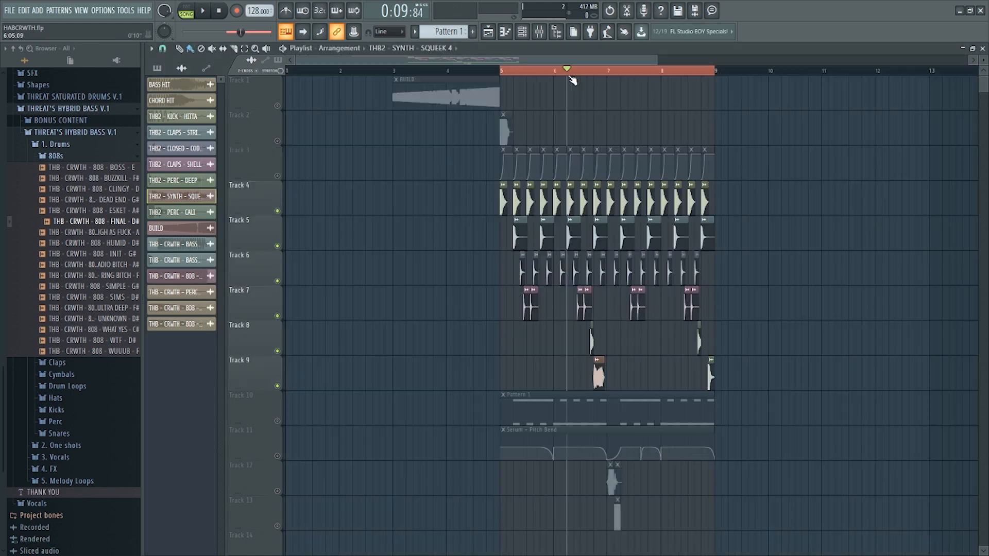
# Step: Examine the drum clips on tracks 4 to 9, including the claps and percussion placement, and glance at the mixer
pyautogui.scroll(5, 569, 72)
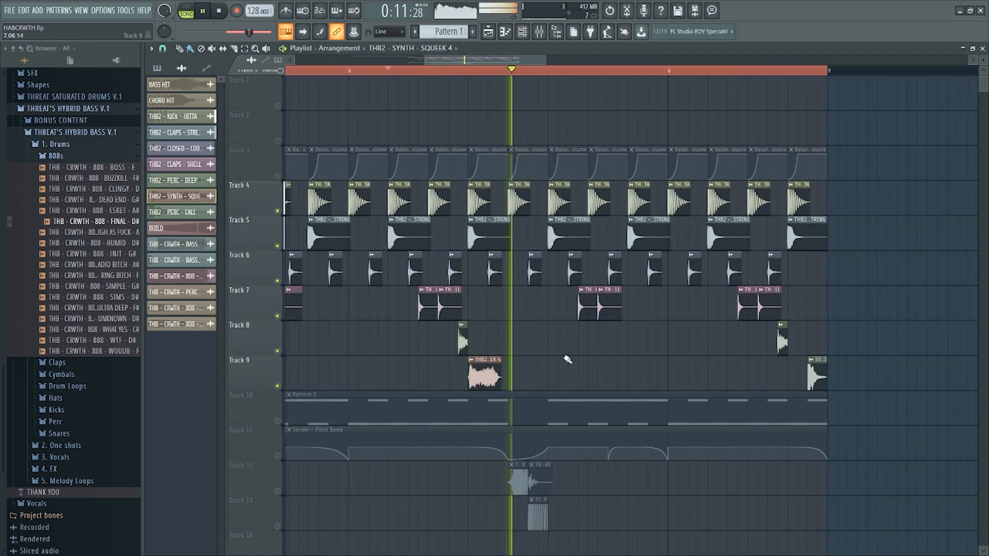
pyautogui.scroll(4, 802, 332)
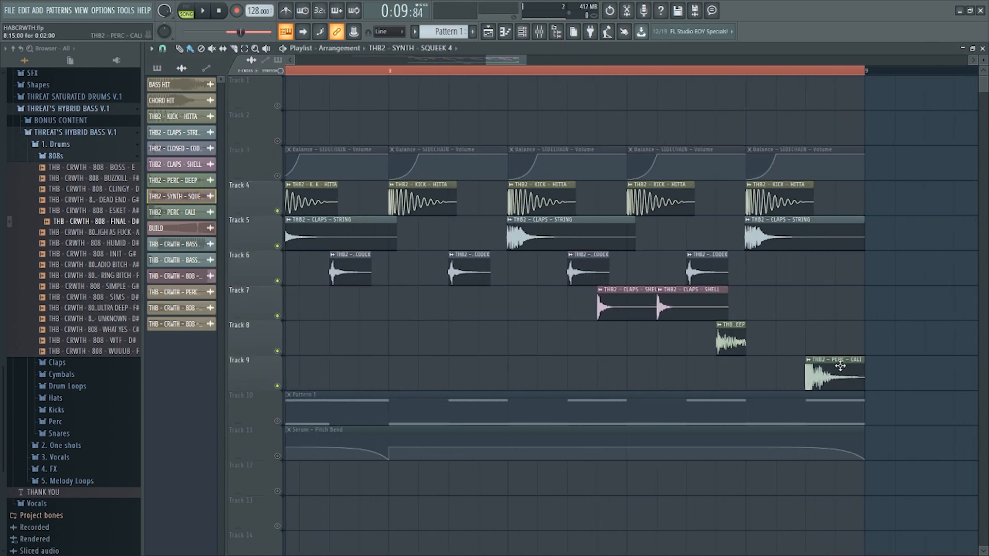
pyautogui.click(833, 362)
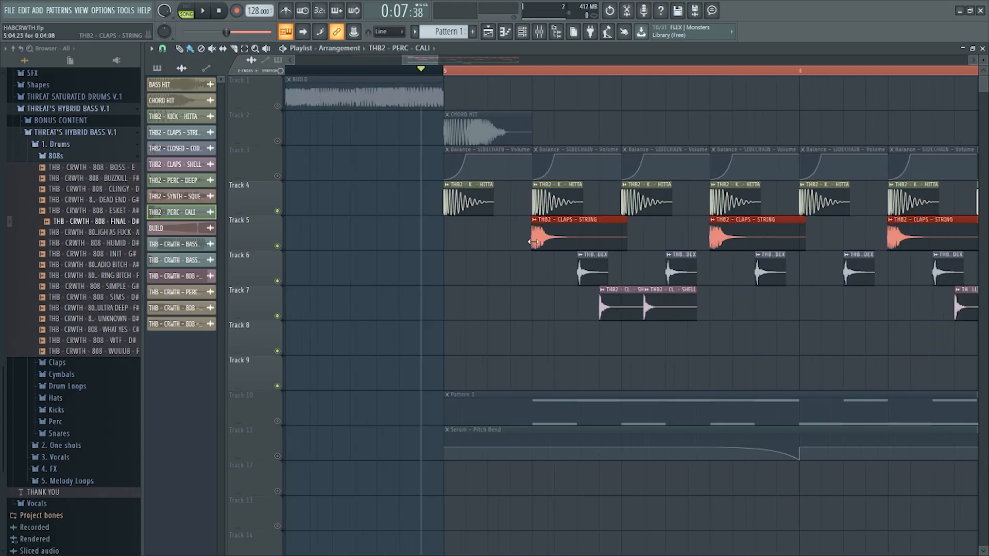
pyautogui.scroll(3, 542, 223)
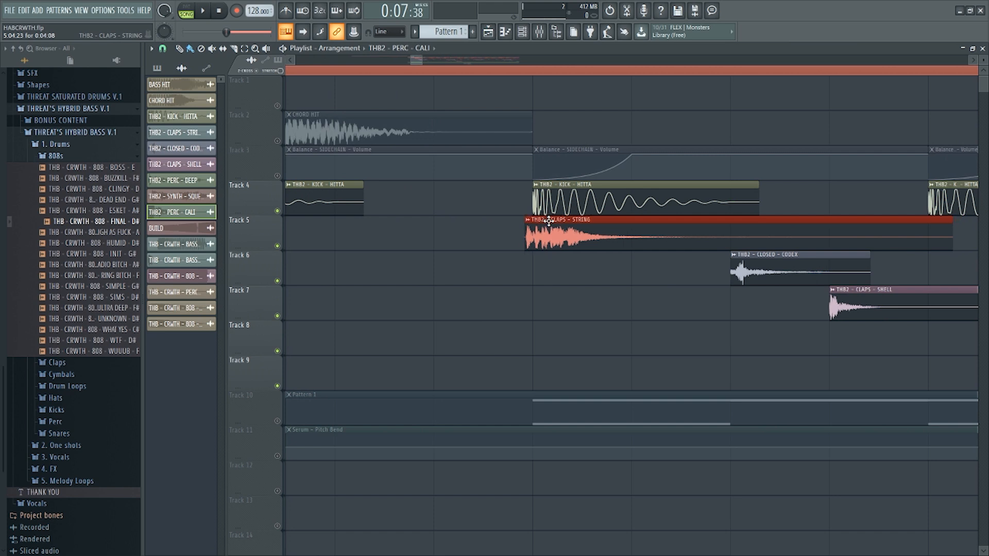
pyautogui.scroll(-1, 439, 241)
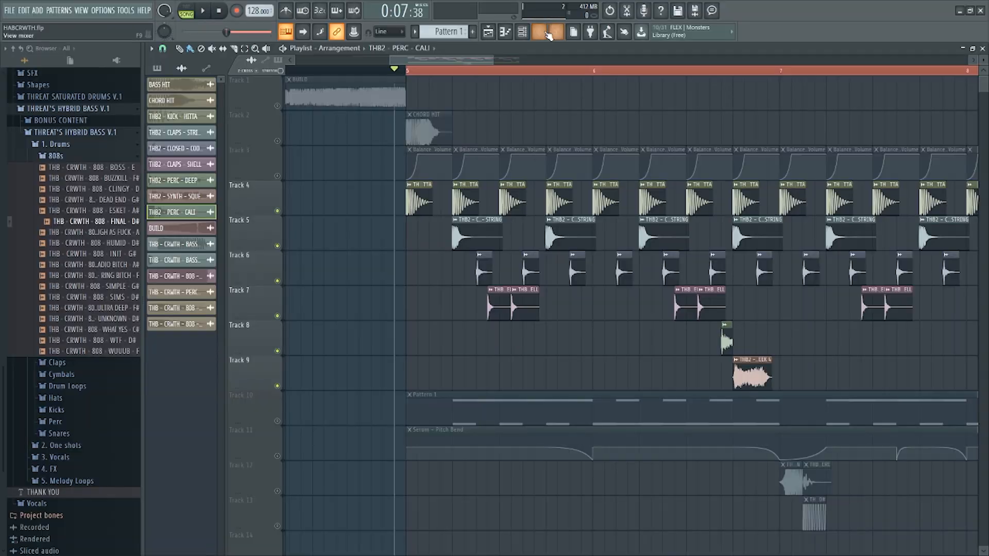
pyautogui.press('F9')
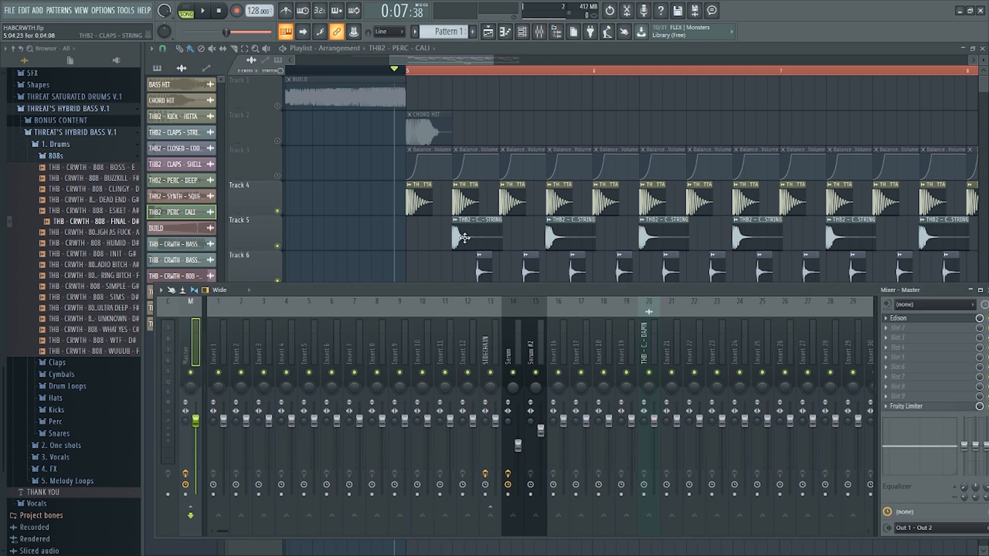
pyautogui.click(289, 178)
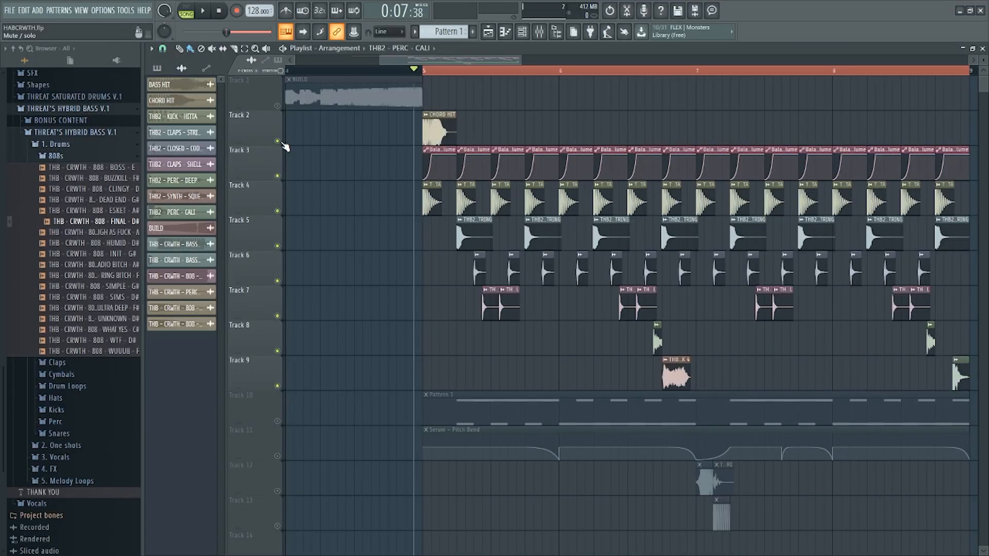
# Step: Unmute playlist tracks 10 and 11 and reposition the open Serum plugin window
pyautogui.click(278, 421)
pyautogui.click(278, 456)
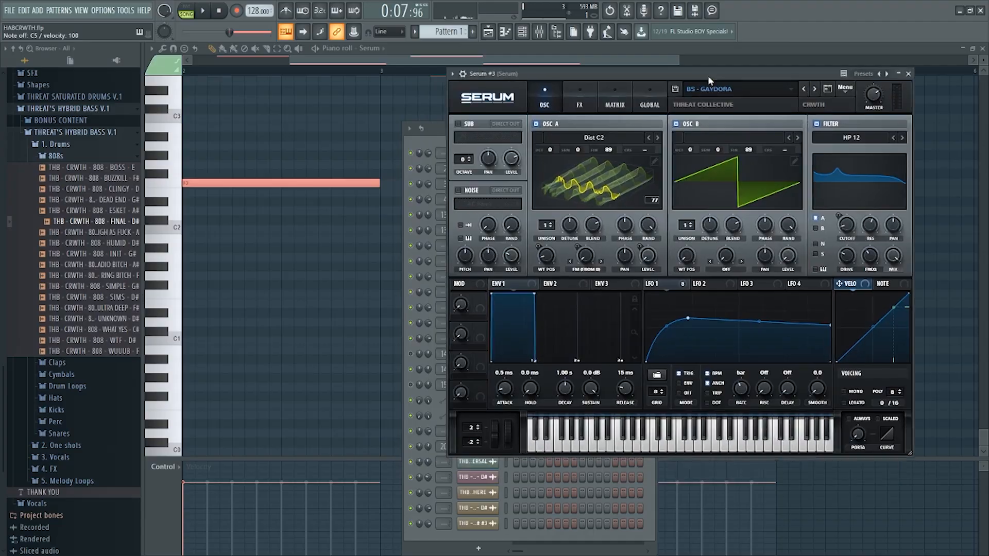
pyautogui.moveTo(708, 77); pyautogui.dragTo(759, 147)
pyautogui.moveTo(680, 142); pyautogui.dragTo(435, 117)
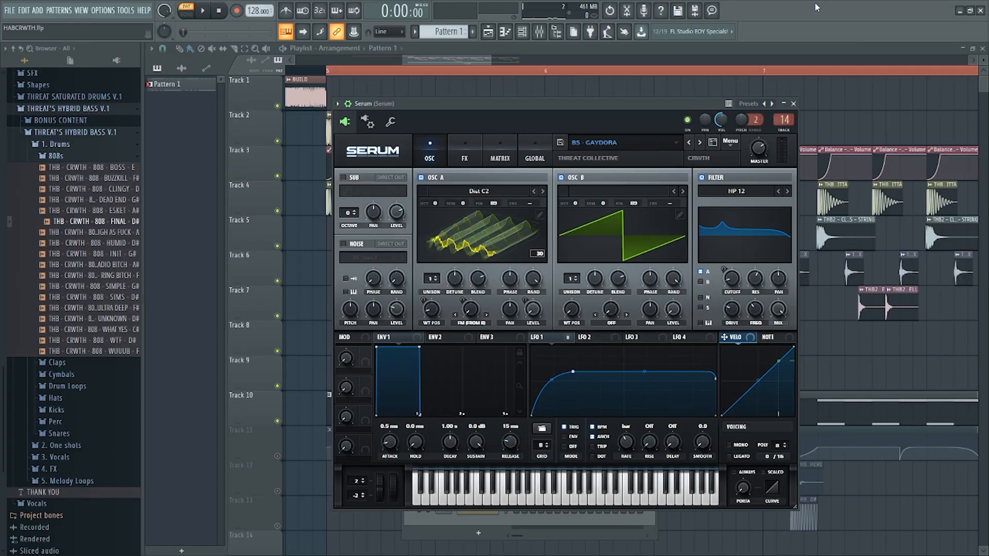
# Step: Nudge a point of Serum's LFO 1 curve and set the pitch bend range to 12 semitones up and 12 down
pyautogui.moveTo(574, 373); pyautogui.dragTo(577, 366)
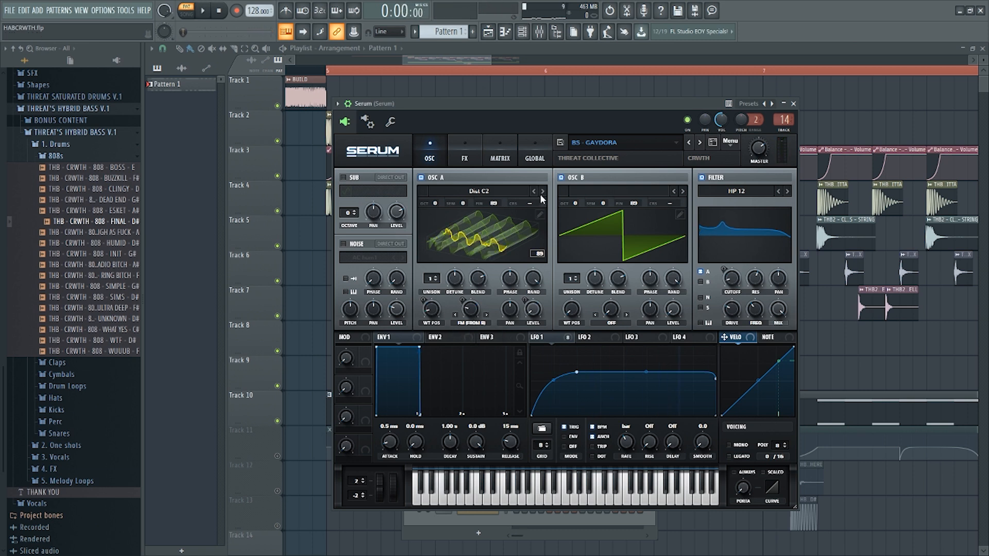
pyautogui.press('space')
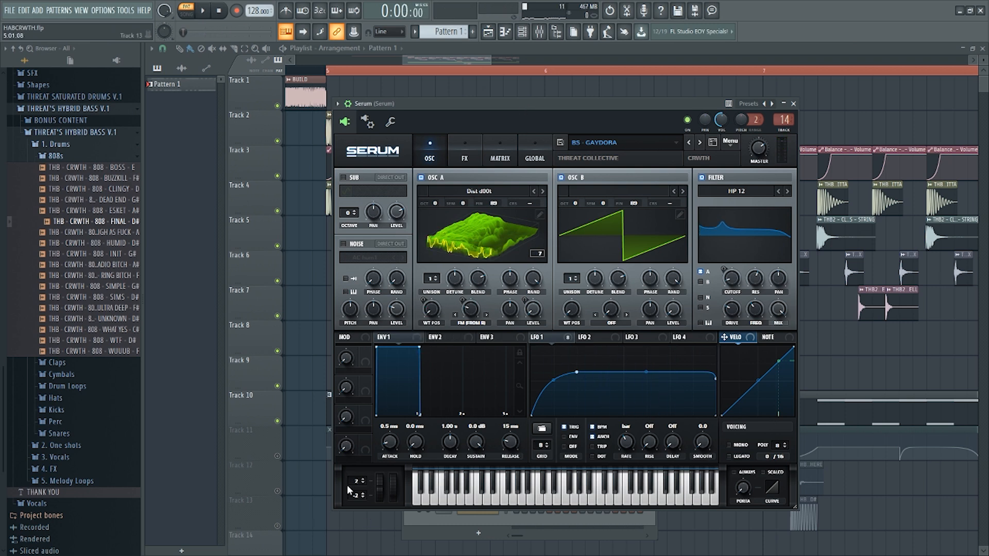
pyautogui.moveTo(360, 475); pyautogui.dragTo(362, 467)
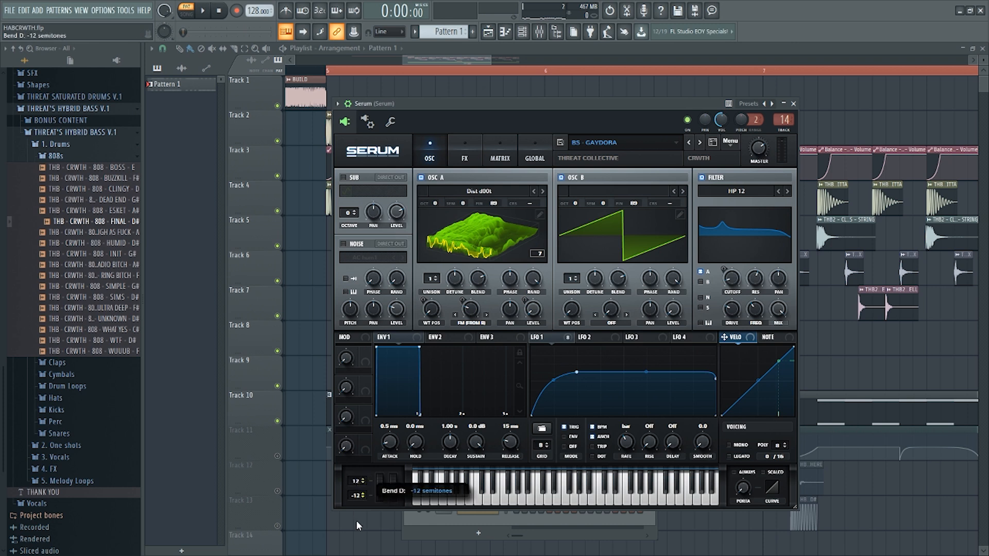
pyautogui.click(318, 413)
# Step: Isolate tracks 10 and 11 and play the Serum pattern with its pitch bend automation through bar 8
pyautogui.click(277, 457)
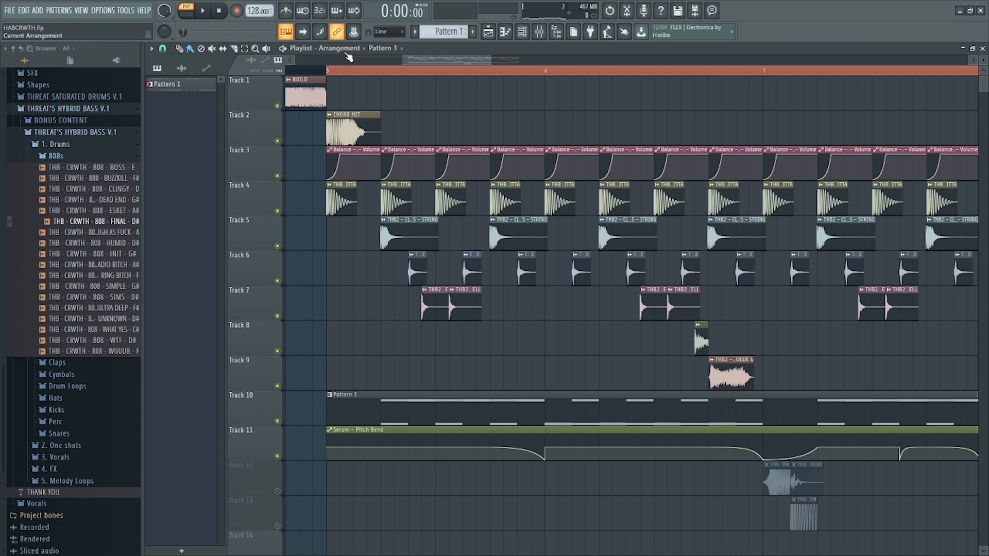
pyautogui.rightClick(277, 421)
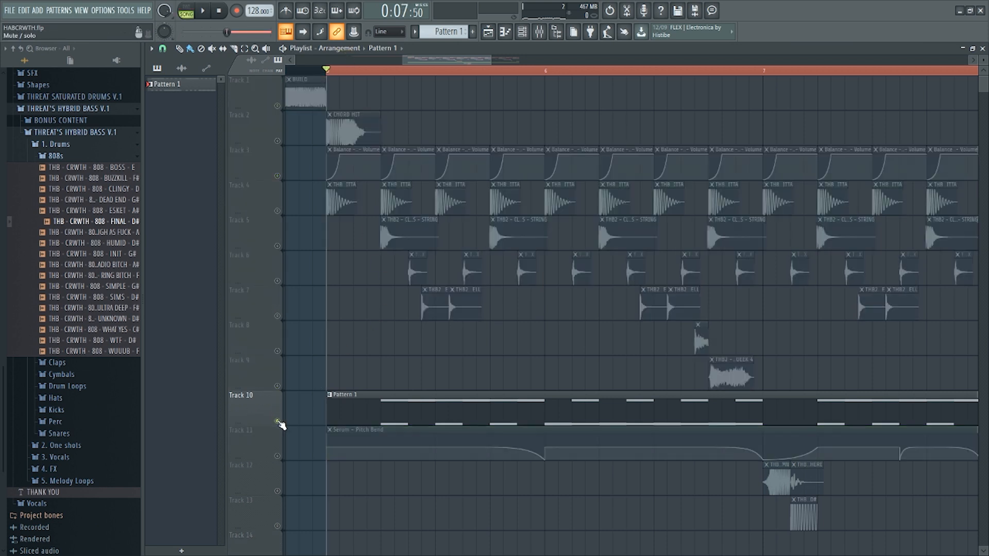
pyautogui.click(277, 456)
pyautogui.press('space')
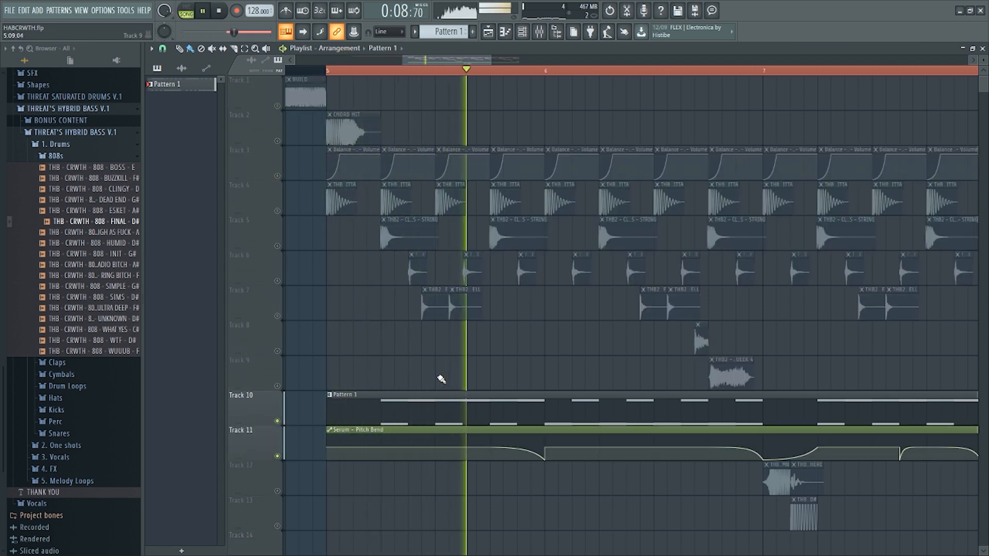
pyautogui.scroll(-2, 438, 379)
pyautogui.scroll(1, 699, 449)
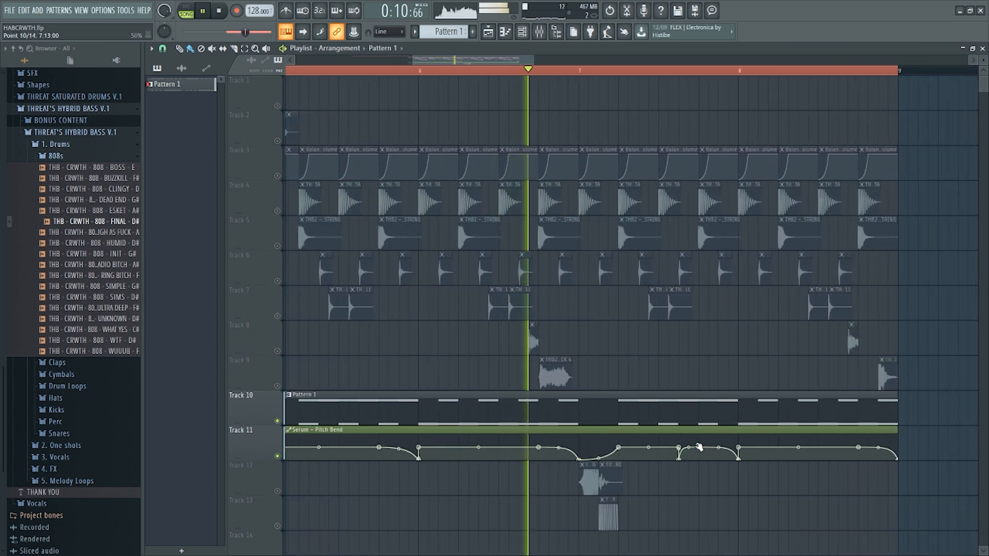
pyautogui.scroll(-2, 696, 449)
pyautogui.scroll(3, 712, 456)
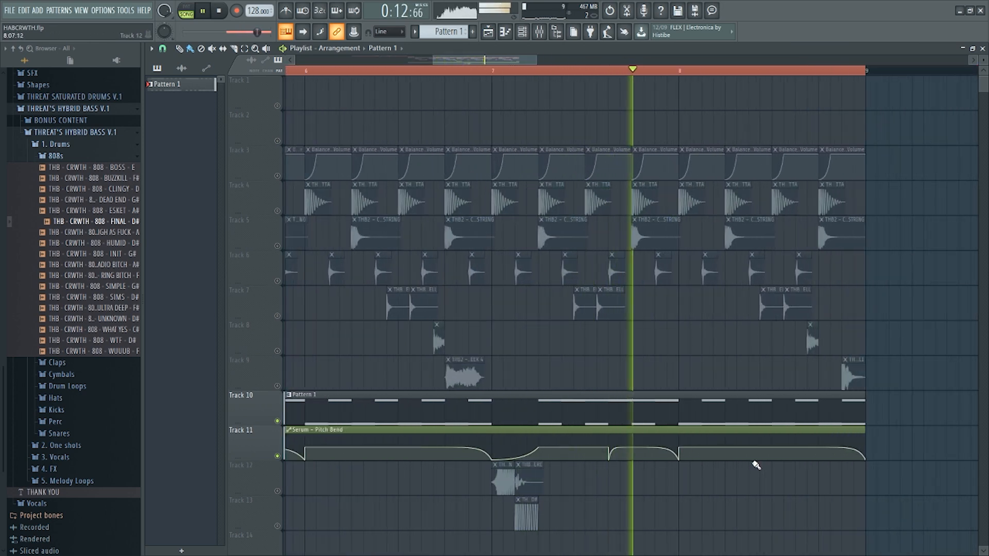
pyautogui.scroll(-2, 704, 458)
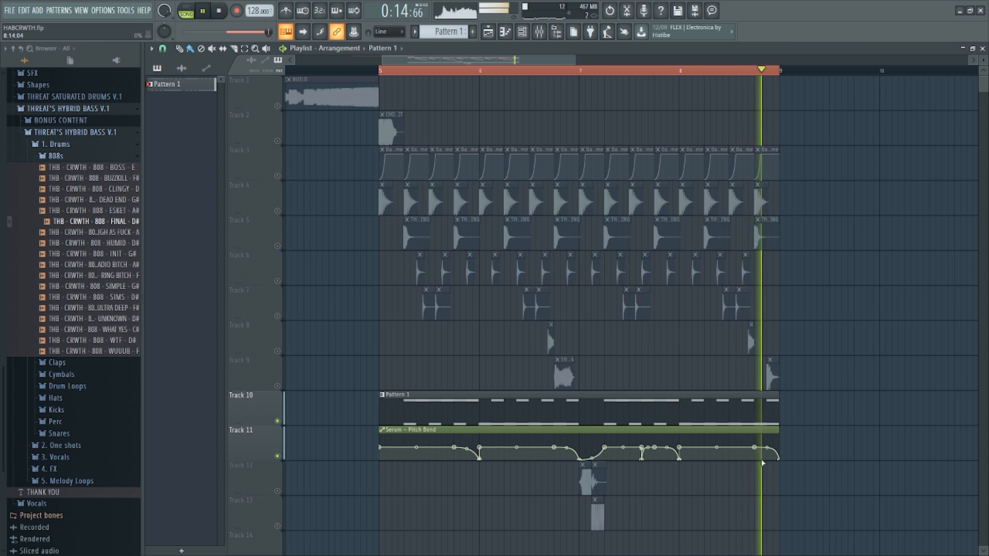
pyautogui.press('space')
# Step: Restore all tracks from solo to hear the full arrangement, and mute tracks 12 and 13
pyautogui.rightClick(279, 423)
pyautogui.scroll(3, 374, 362)
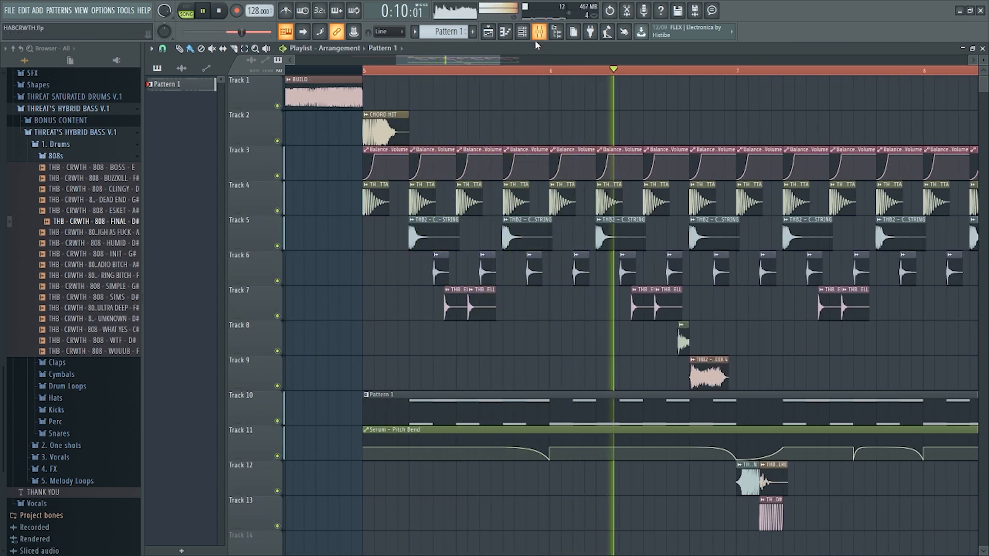
pyautogui.scroll(-3, 393, 315)
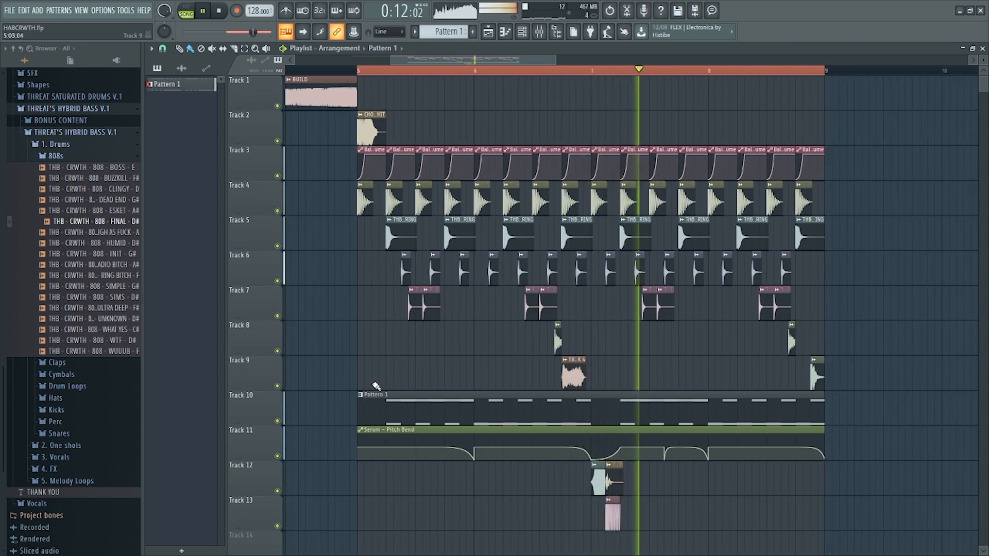
pyautogui.click(278, 491)
pyautogui.click(278, 526)
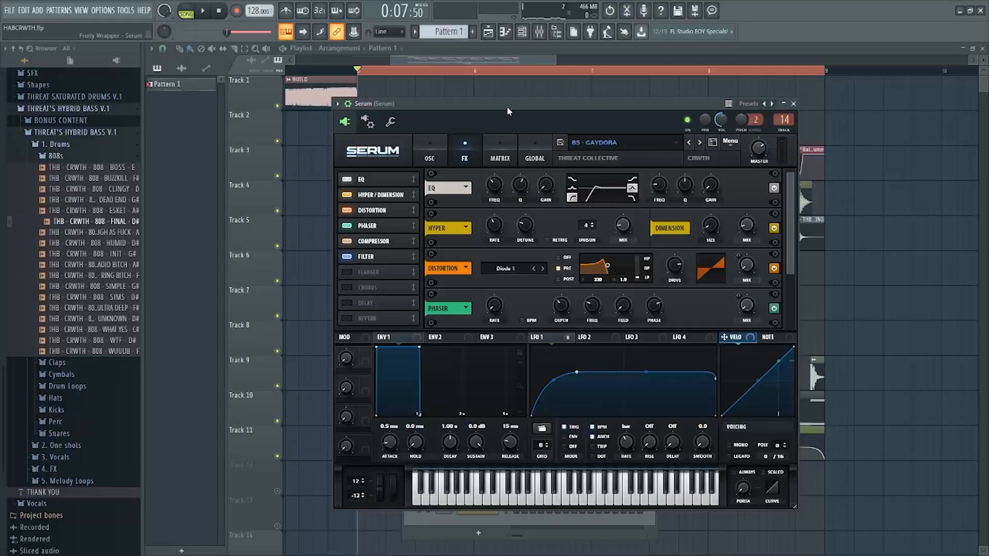
# Step: Show both Fruity parametric EQ 2 effects on the Serum mixer track and play the arrangement through them
pyautogui.press('Escape')
pyautogui.click(538, 32)
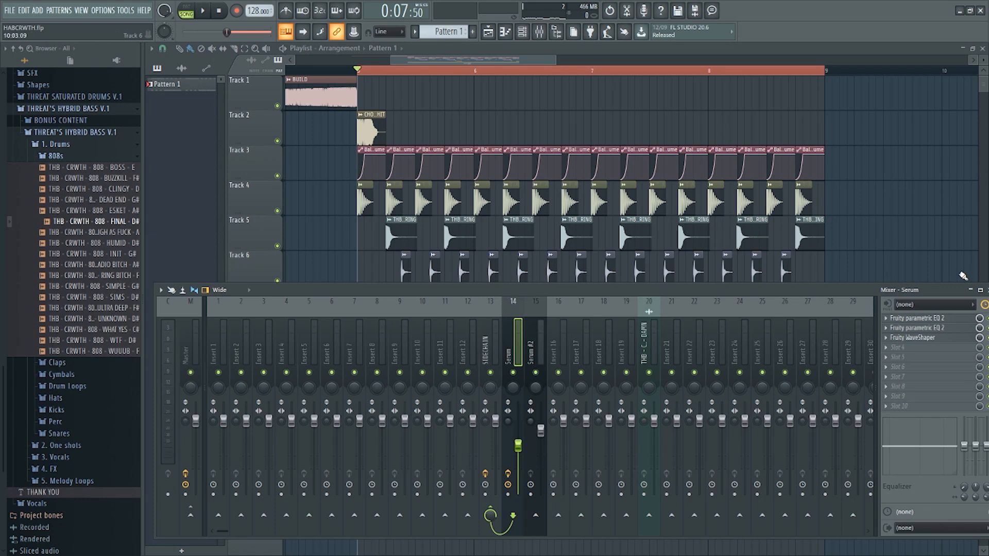
pyautogui.click(947, 318)
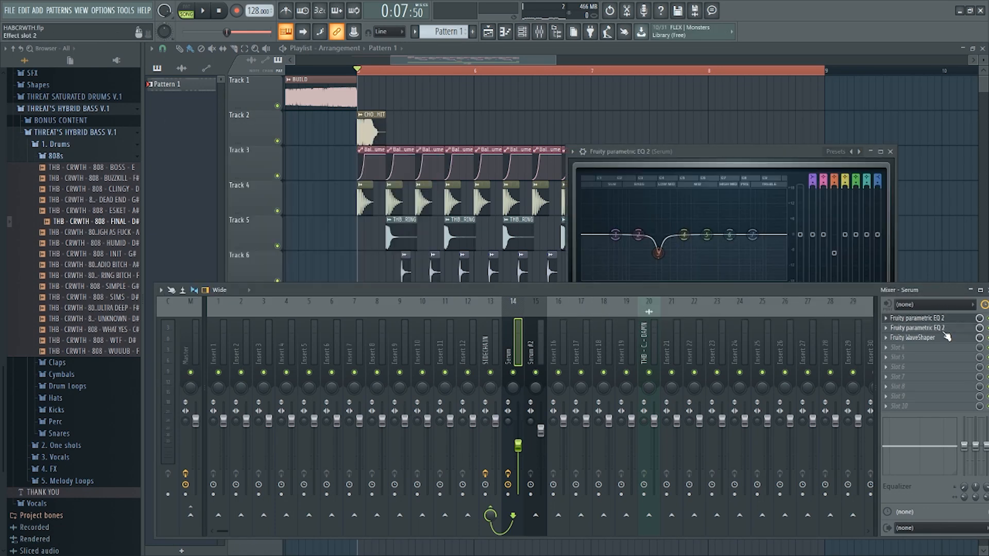
pyautogui.click(947, 330)
pyautogui.press('space')
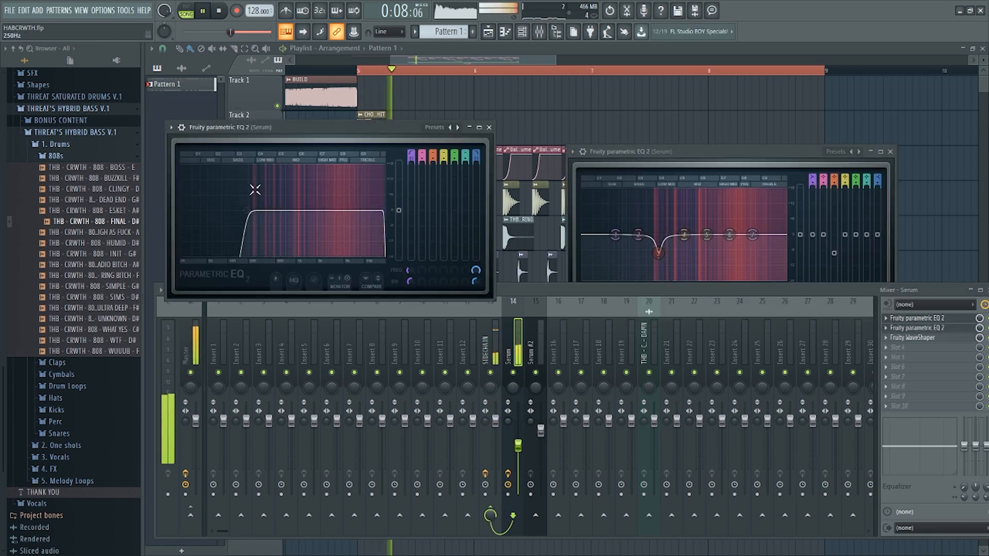
# Step: Arrange the two EQ windows side by side to compare their curves, and open the Fruity WaveShaper on the same mixer track
pyautogui.moveTo(330, 127); pyautogui.dragTo(338, 148)
pyautogui.press('space')
pyautogui.moveTo(652, 152); pyautogui.dragTo(610, 157)
pyautogui.press('space')
pyautogui.press('space')
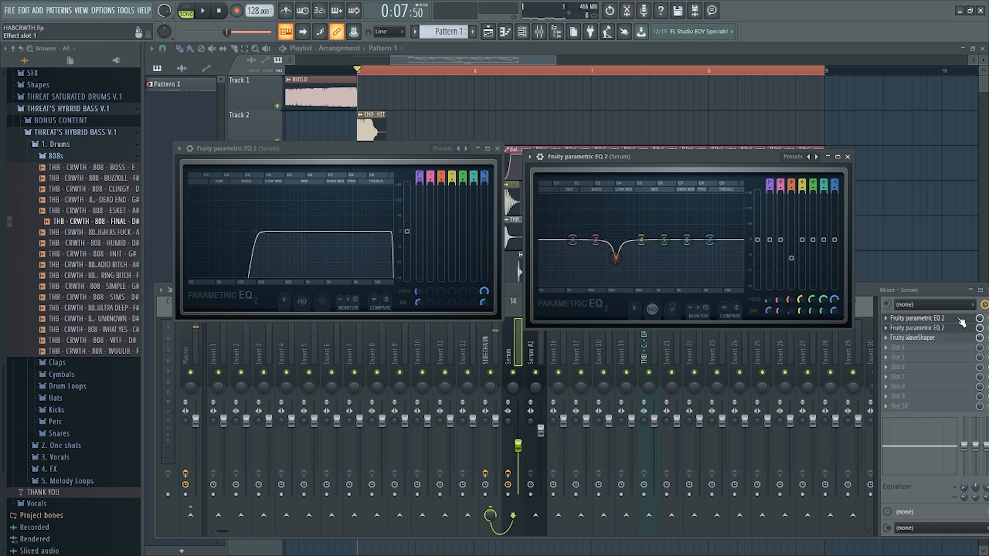
pyautogui.click(922, 338)
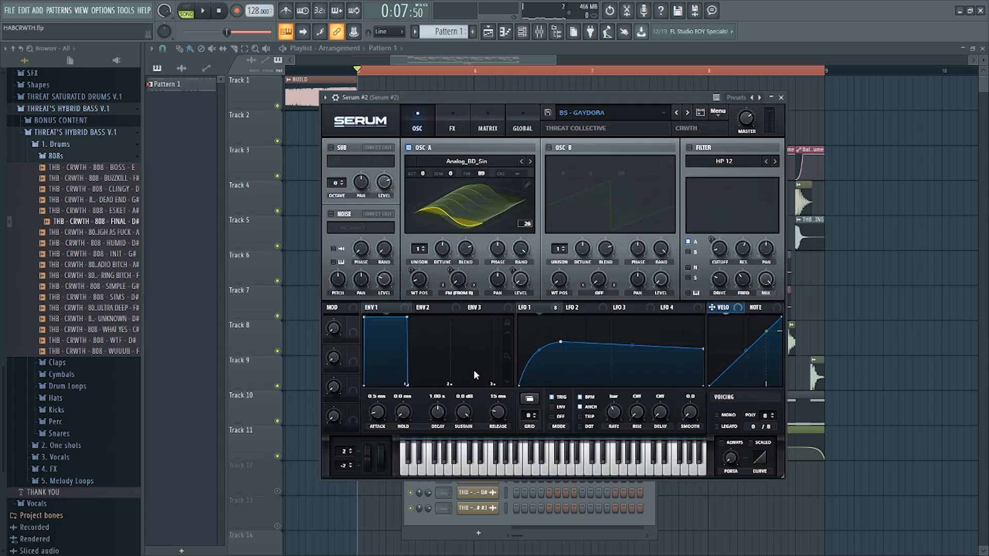
# Step: Review the compressor in Serum #2's effects and the effect slots of its mixer track
pyautogui.click(460, 130)
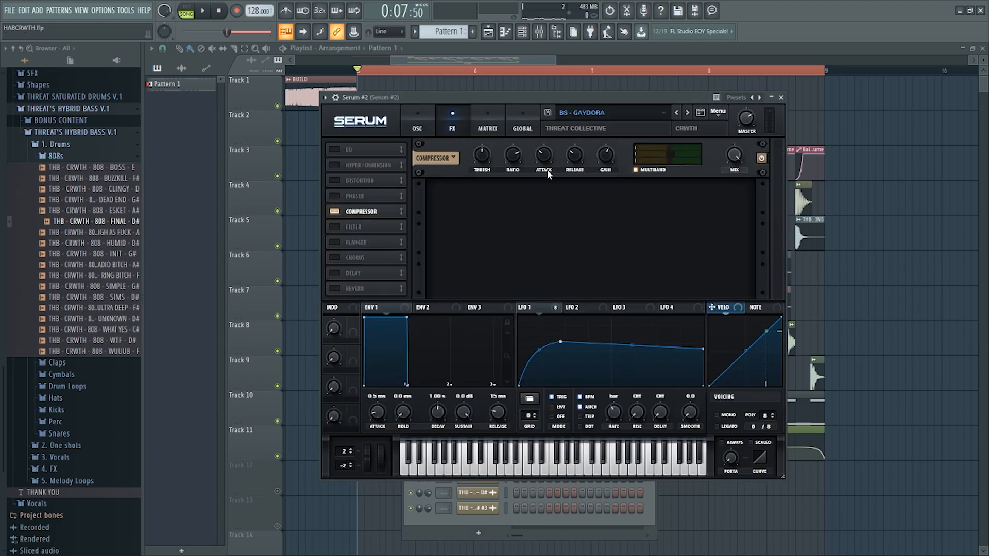
pyautogui.click(541, 31)
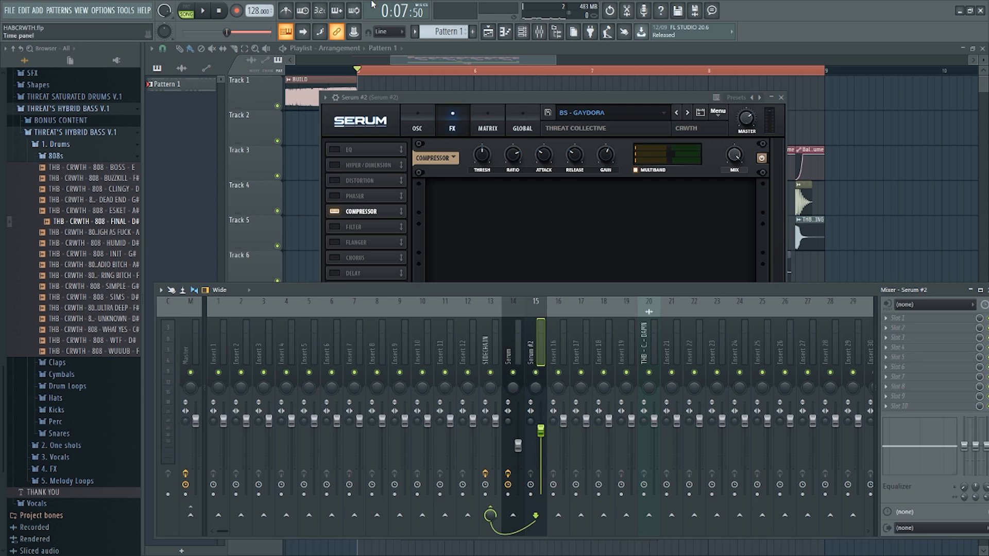
pyautogui.click(477, 60)
# Step: Open the Serum #2 notes of Pattern 1 in the piano roll from the channel rack and stop playback
pyautogui.click(521, 36)
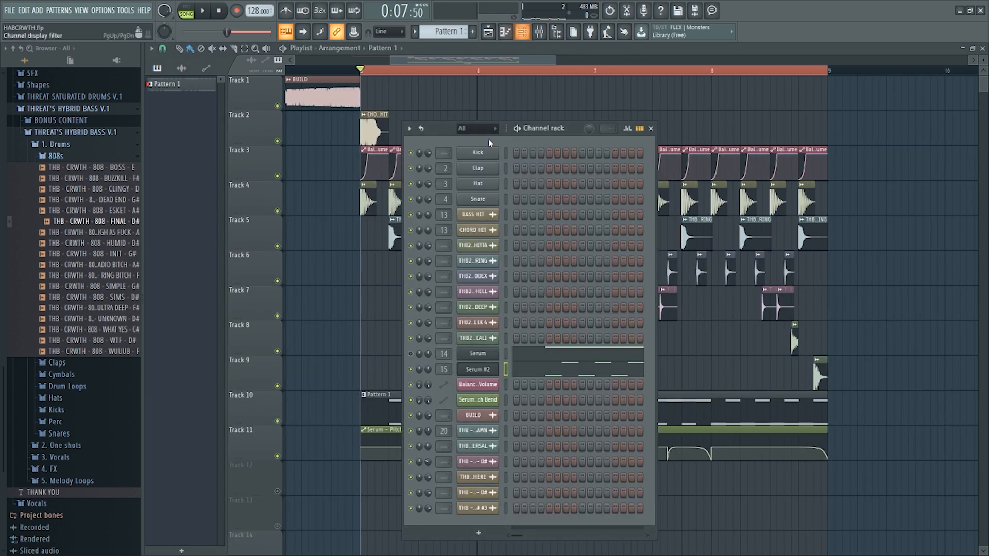
pyautogui.click(549, 384)
pyautogui.click(555, 369)
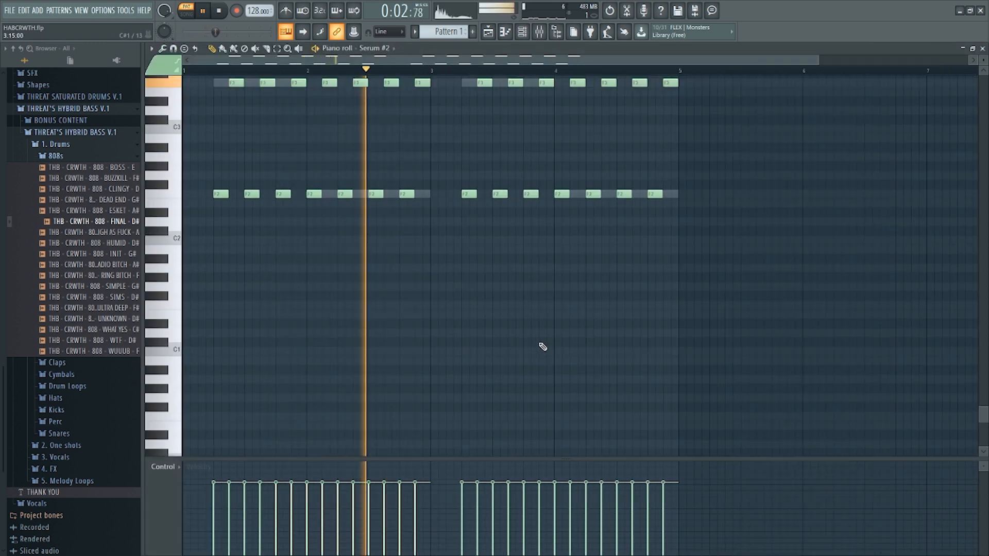
pyautogui.press('space')
# Step: Try the upper row of Serum #2 notes one octave lower at F2 and play the pattern
pyautogui.moveTo(706, 214); pyautogui.dragTo(114, 138)
pyautogui.press('Down')
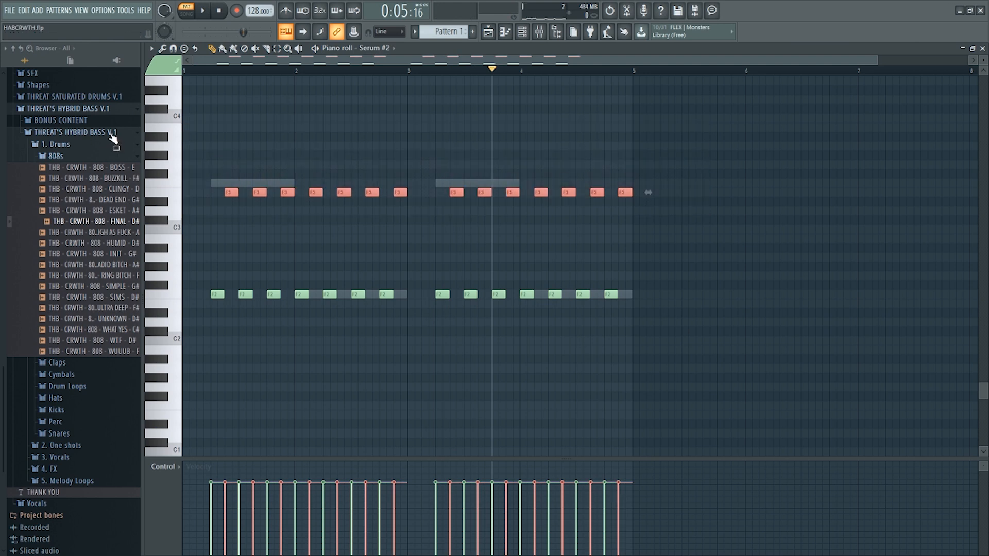
pyautogui.hotkey('ctrl', 'Down')
pyautogui.press('space')
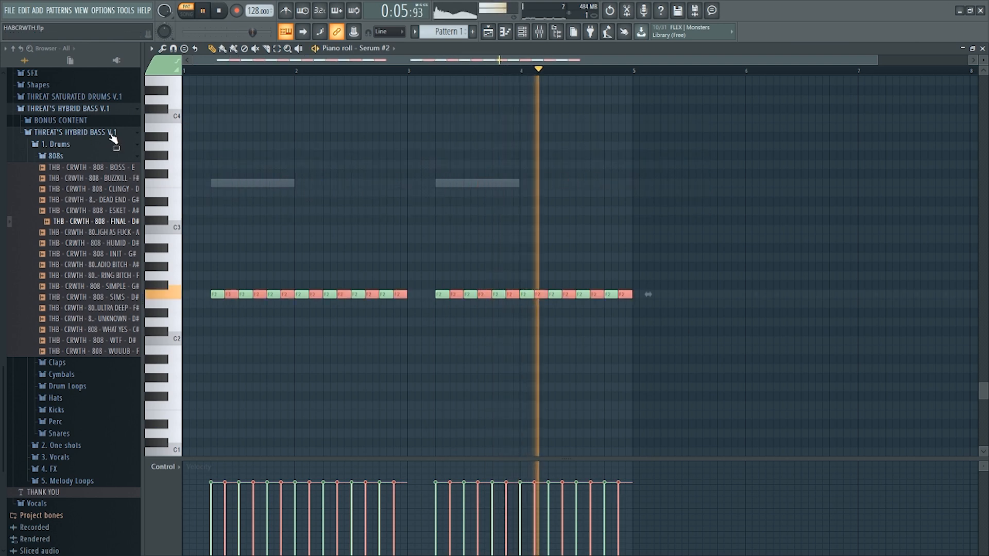
# Step: Transpose the selected notes back up one octave to F3 and play the pattern for comparison
pyautogui.hotkey('ctrl', 'Up')
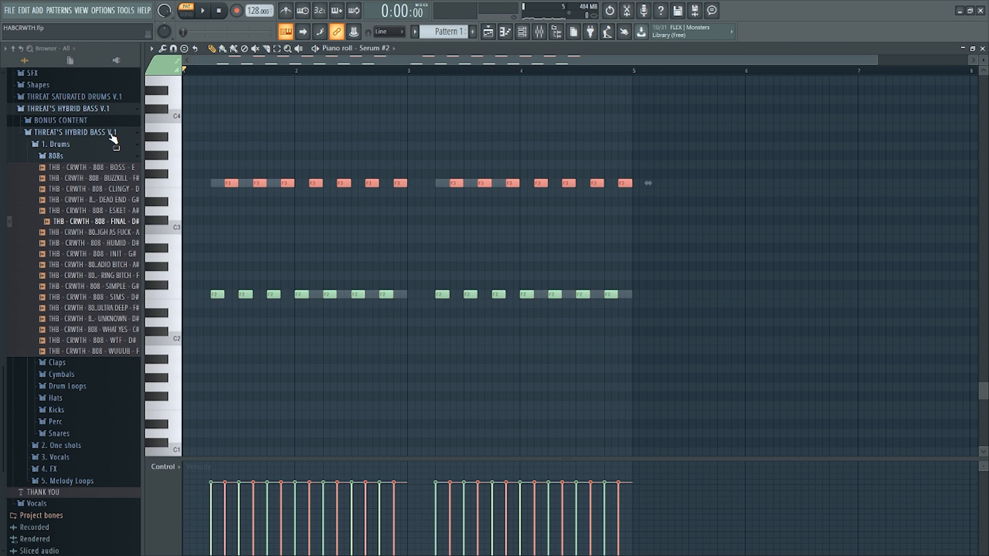
pyautogui.press('space')
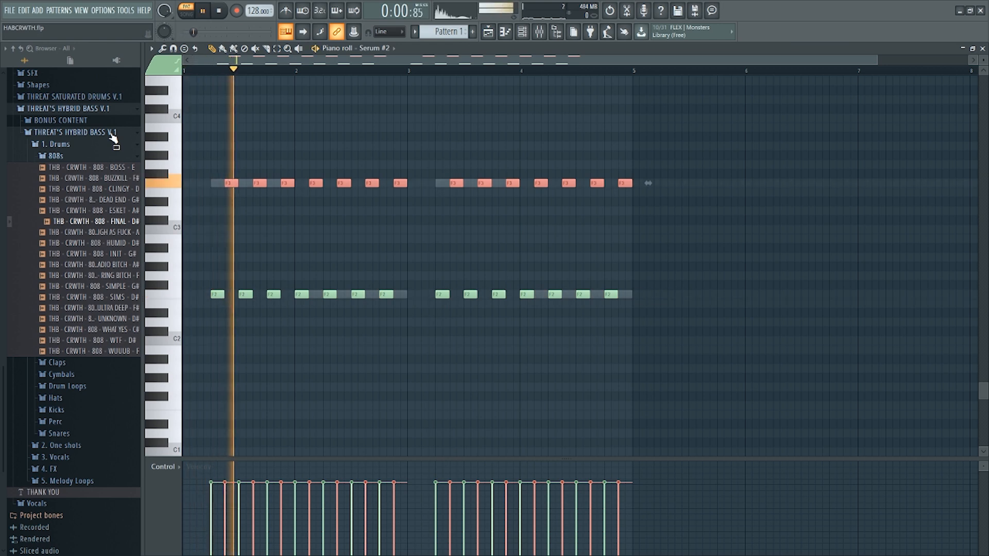
pyautogui.press('space')
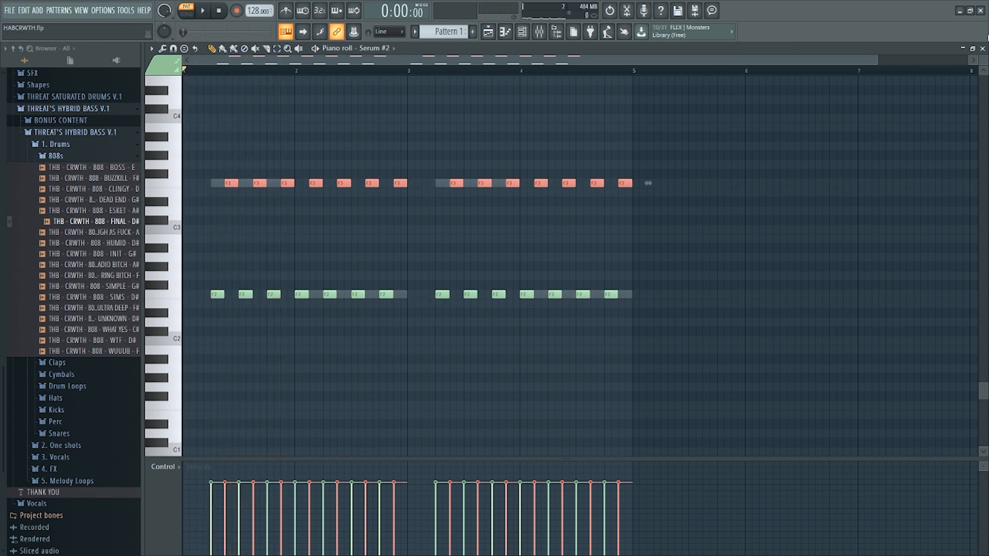
# Step: Close the piano roll and play the full arrangement in the playlist from bar 5
pyautogui.click(983, 48)
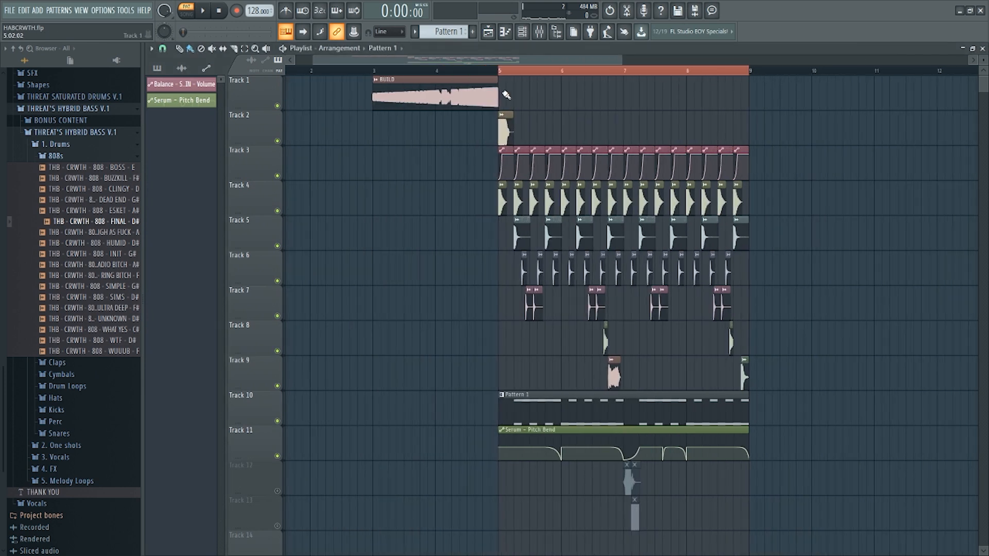
pyautogui.scroll(-1, 525, 95)
pyautogui.scroll(4, 534, 103)
pyautogui.press('space')
pyautogui.click(522, 33)
pyautogui.press('F6')
pyautogui.press('space')
pyautogui.scroll(-3, 461, 179)
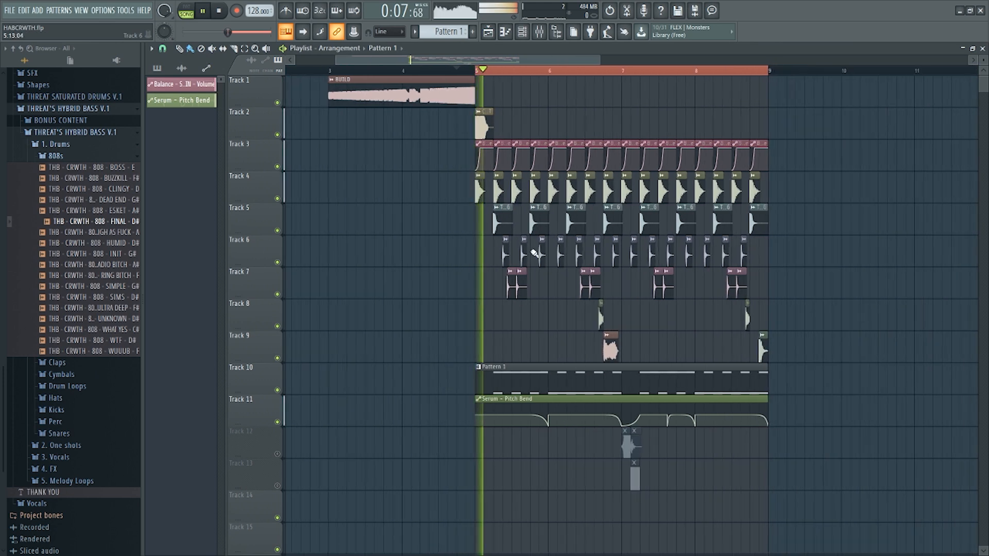
pyautogui.scroll(-1, 461, 180)
pyautogui.scroll(3, 638, 329)
pyautogui.scroll(-1, 576, 318)
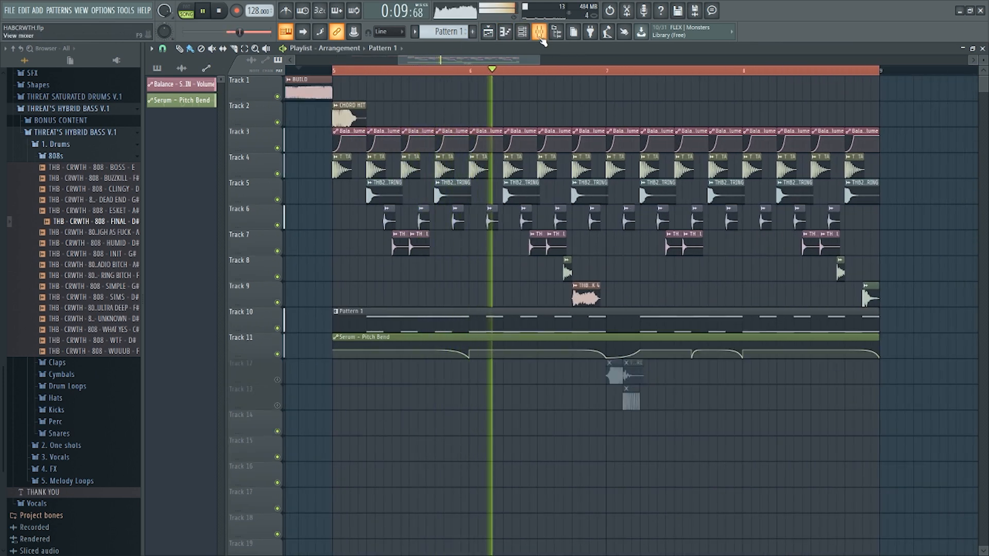
# Step: Open the Serum channel and review its effects chain and modulation matrix, ending on the oscillator page
pyautogui.press('F6')
pyautogui.click(483, 356)
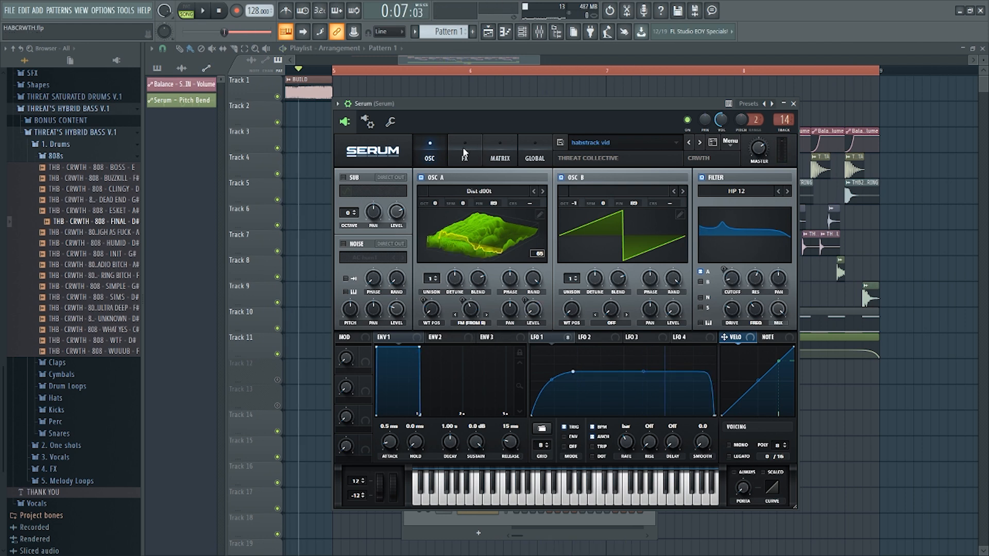
pyautogui.click(465, 154)
pyautogui.moveTo(790, 247); pyautogui.dragTo(790, 292)
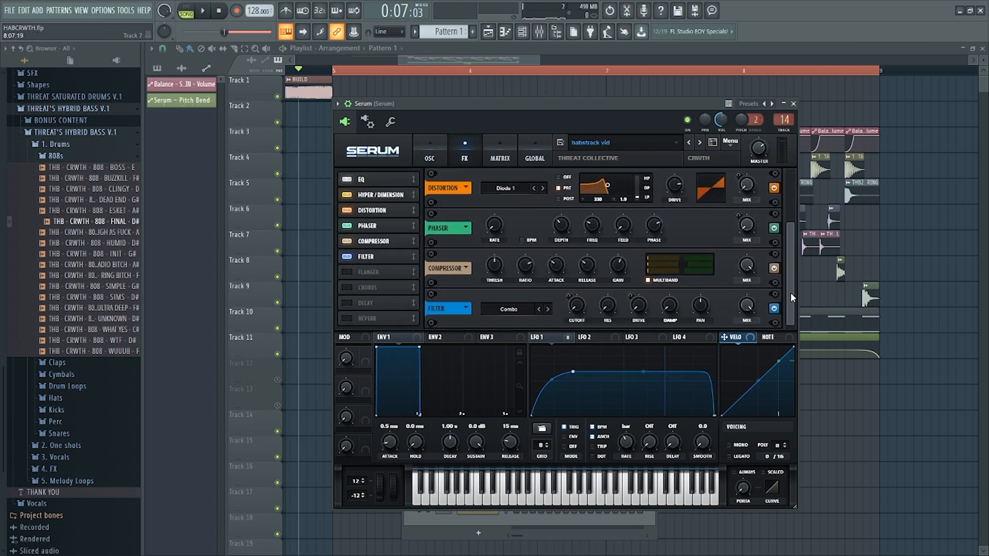
pyautogui.click(499, 152)
pyautogui.moveTo(790, 209); pyautogui.dragTo(775, 185)
pyautogui.click(429, 153)
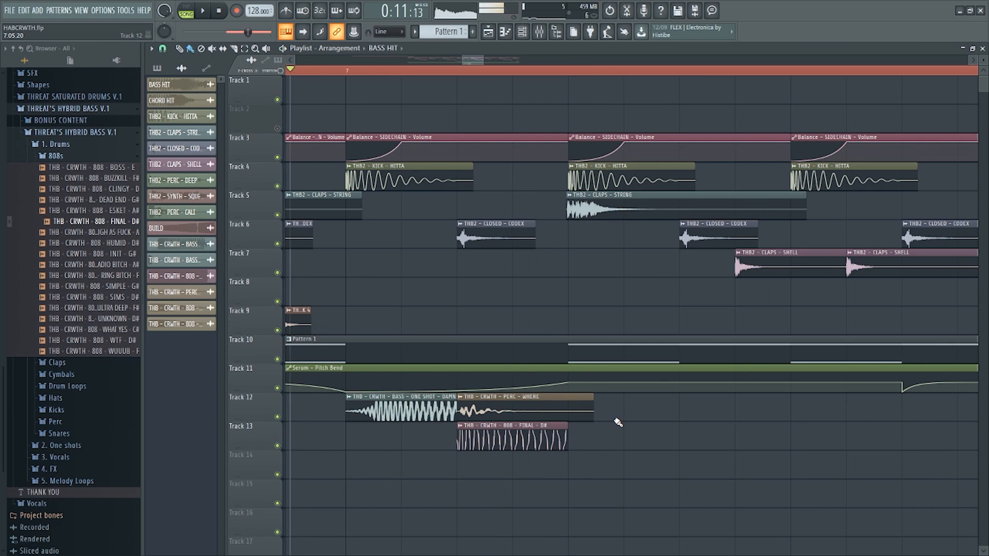
# Step: Play the bar 7 fill and inspect the sampler settings of its bass one-shot, 808 and perc clips on tracks 12 and 13
pyautogui.press('space')
pyautogui.press('space')
pyautogui.doubleClick(401, 410)
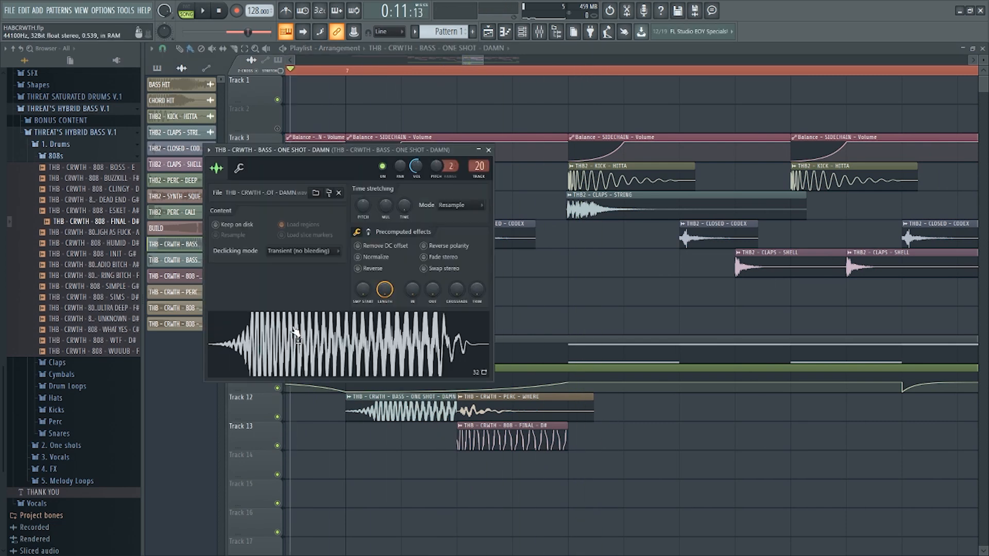
pyautogui.press('Escape')
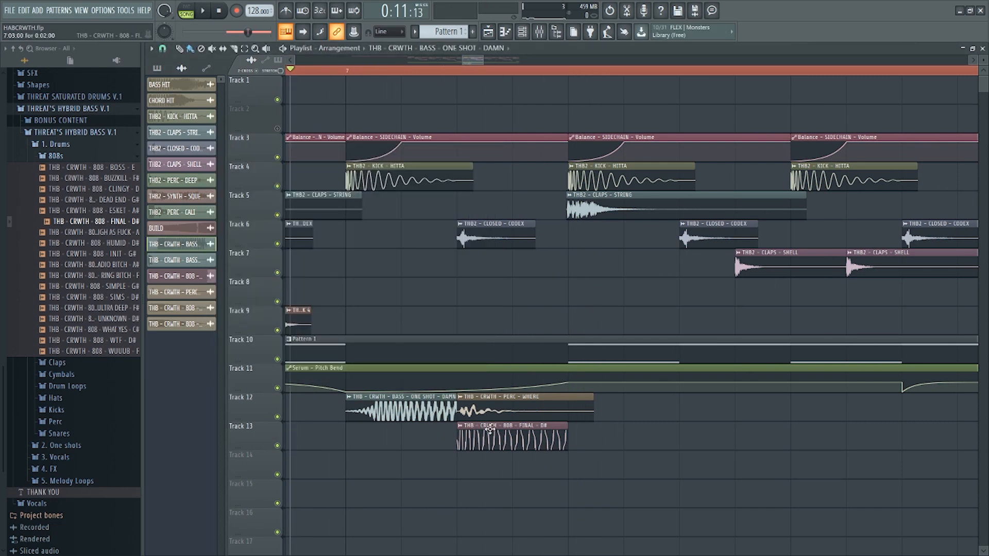
pyautogui.doubleClick(466, 428)
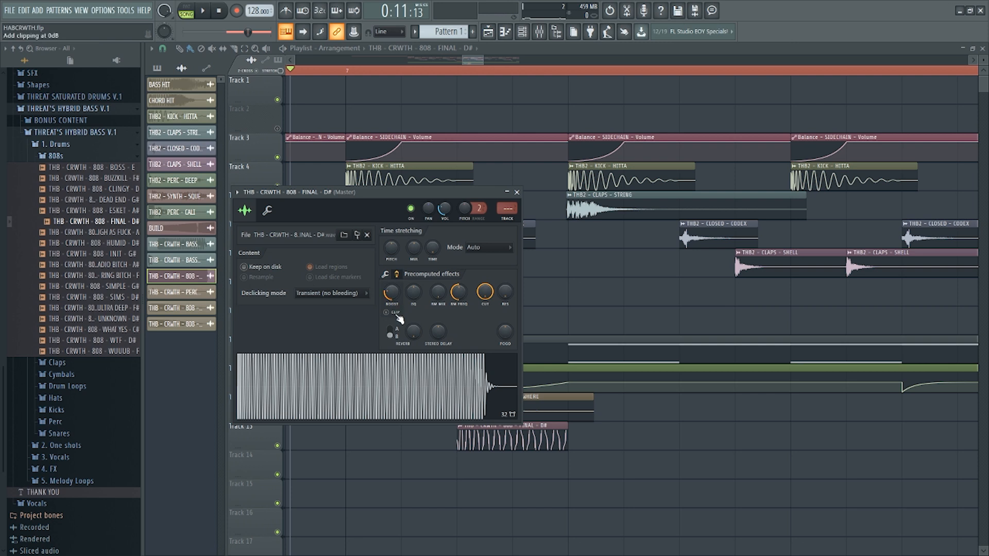
pyautogui.doubleClick(531, 410)
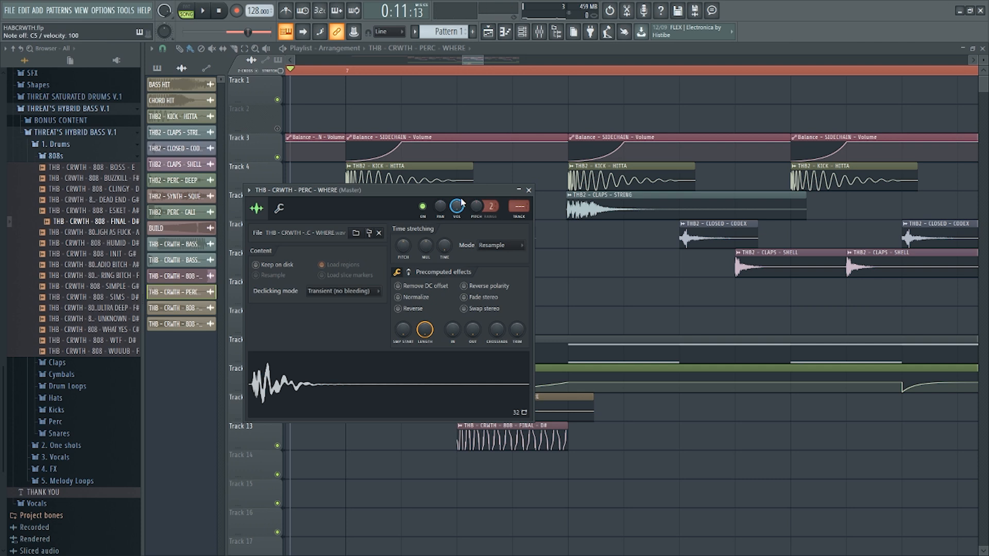
pyautogui.press('Escape')
# Step: Replay the fill at bar 7 in the playlist, then stop playback
pyautogui.press('space')
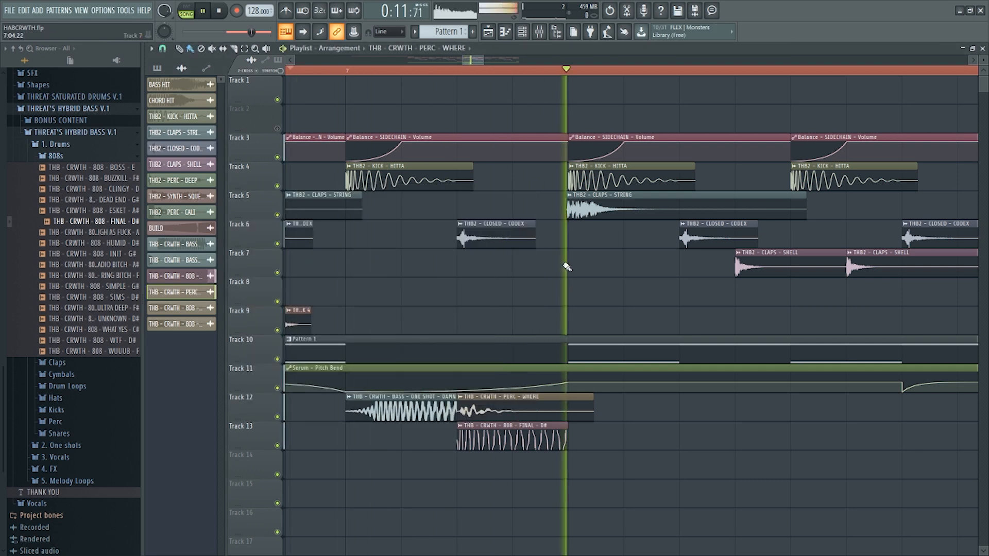
pyautogui.scroll(-8, 566, 268)
pyautogui.scroll(-2, 588, 271)
pyautogui.scroll(3, 588, 272)
pyautogui.press('space')
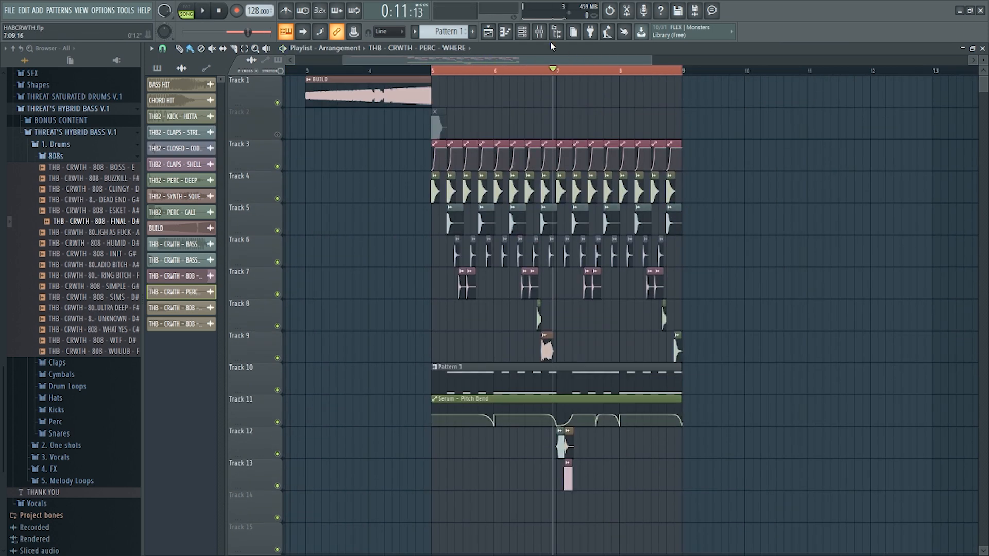
# Step: Open the Fruity Limiter on the master track of the mixer
pyautogui.click(539, 32)
pyautogui.click(914, 407)
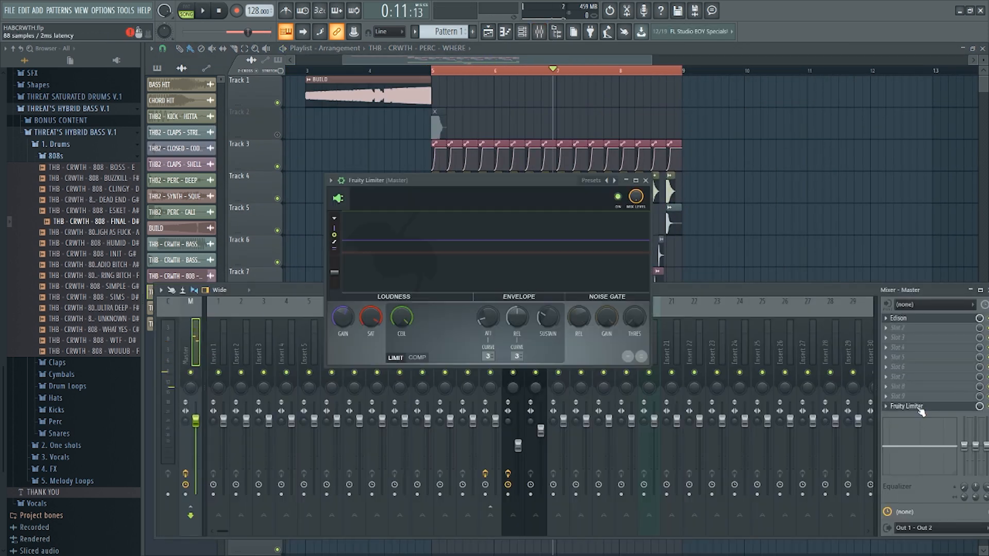